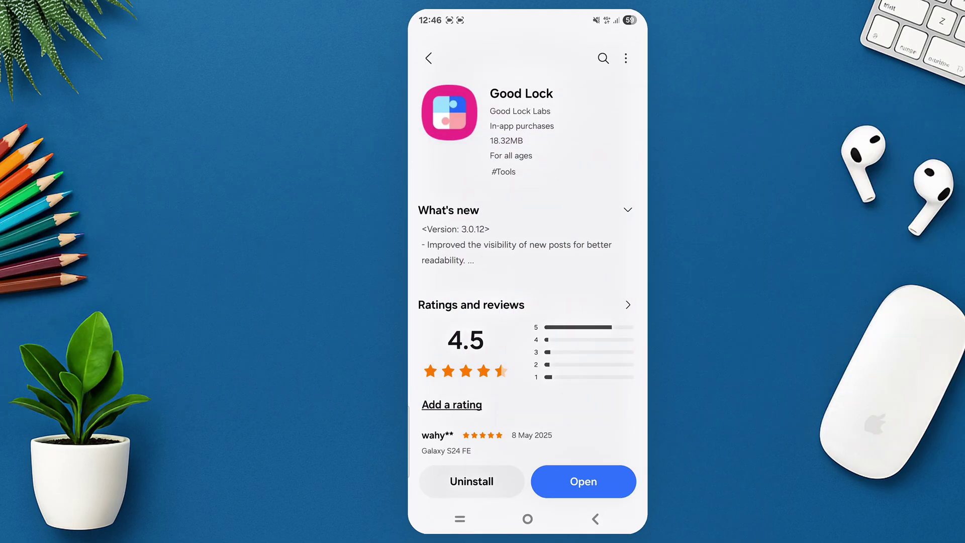
Step: Launch Good Lock from its store page and show the Life up plugins
left_click(584, 481)
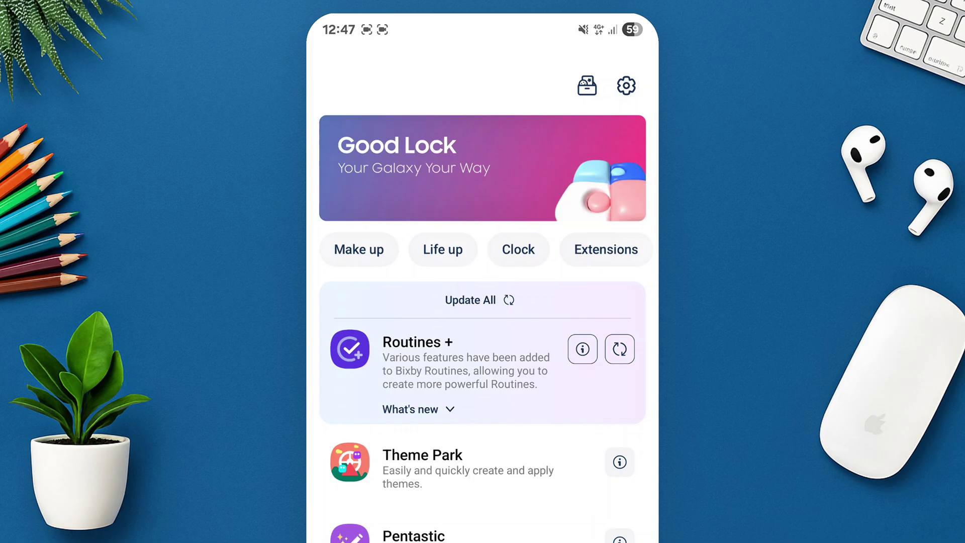
left_click(443, 249)
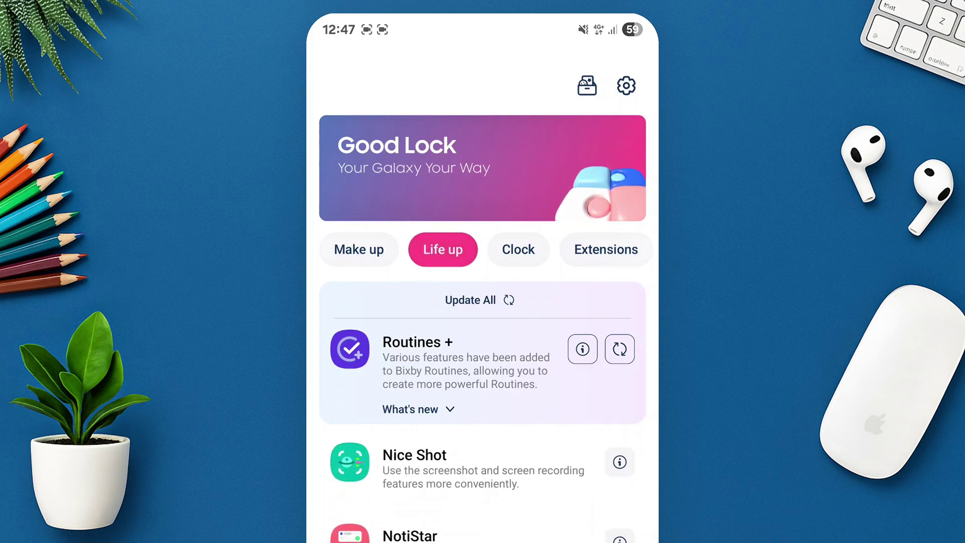
left_click_drag(586, 526, 616, 239)
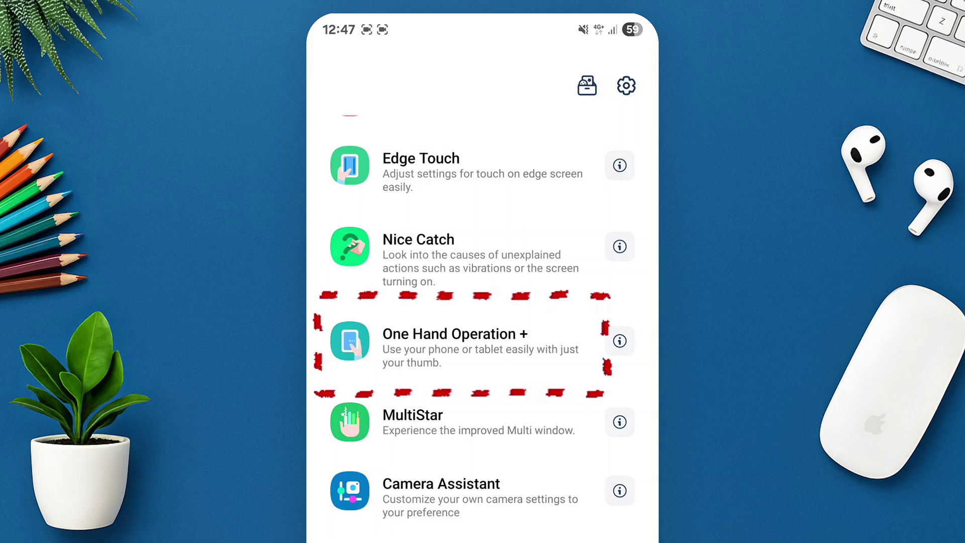
Step: Keep right swipe as Screenshot; set diagonal up to notification panel, diagonal down to Screen off
left_click(483, 348)
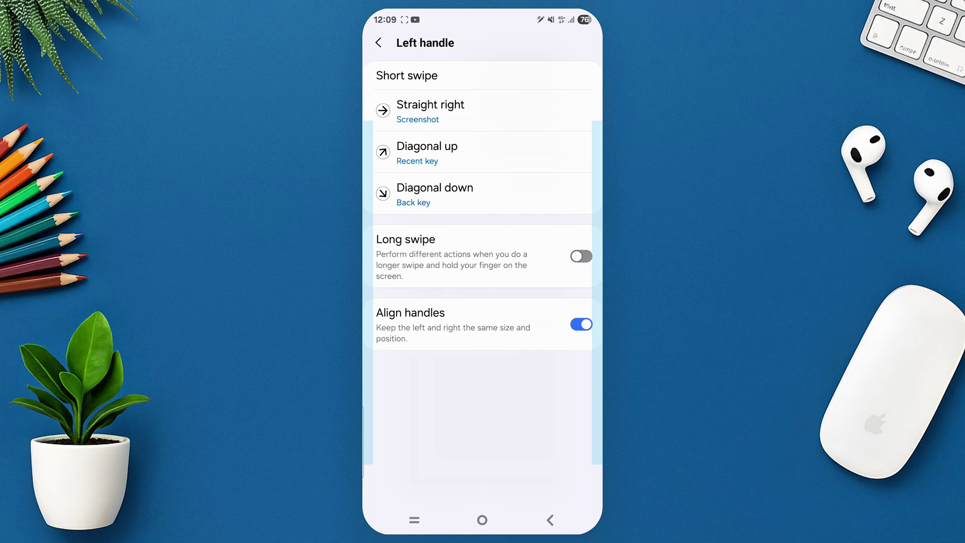
left_click(530, 100)
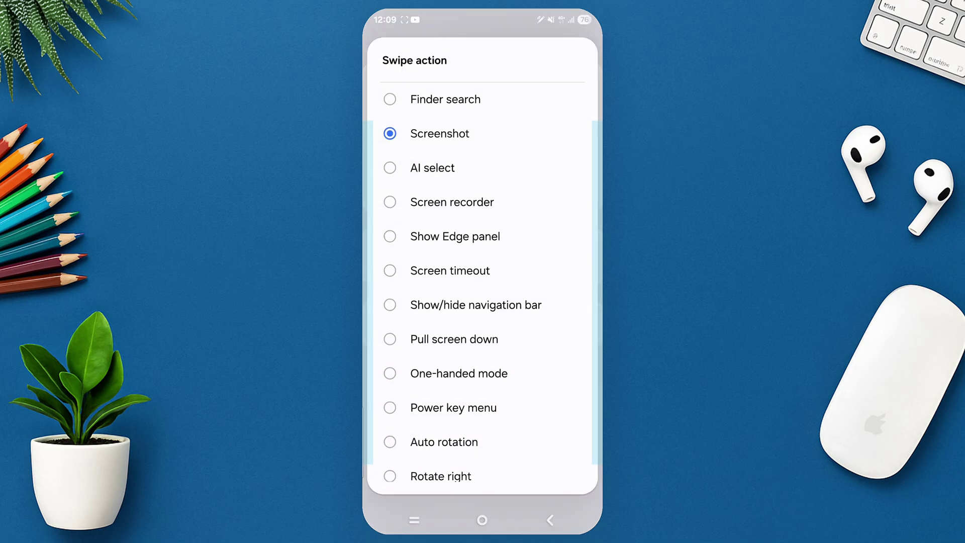
left_click(494, 132)
left_click(527, 155)
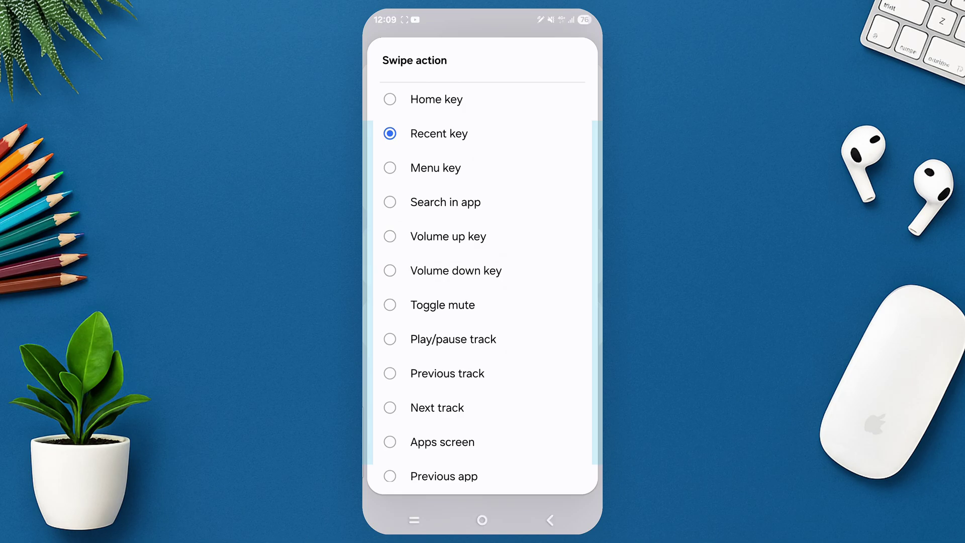
scroll(545, 307, "down", 5)
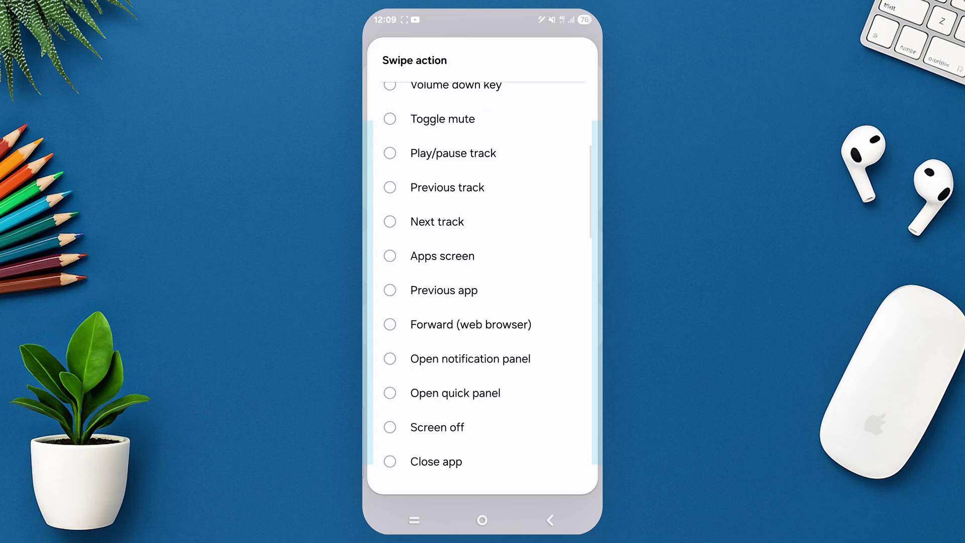
left_click(537, 358)
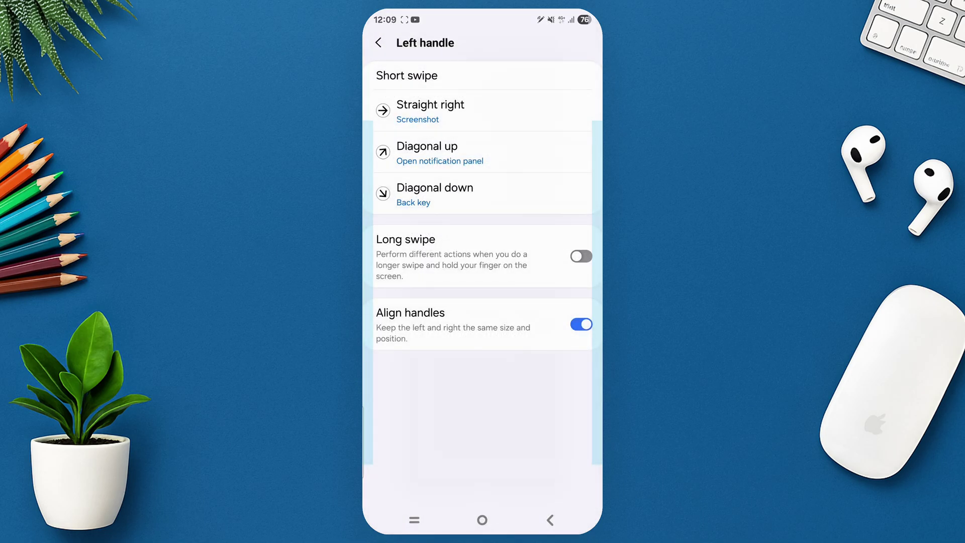
left_click(538, 184)
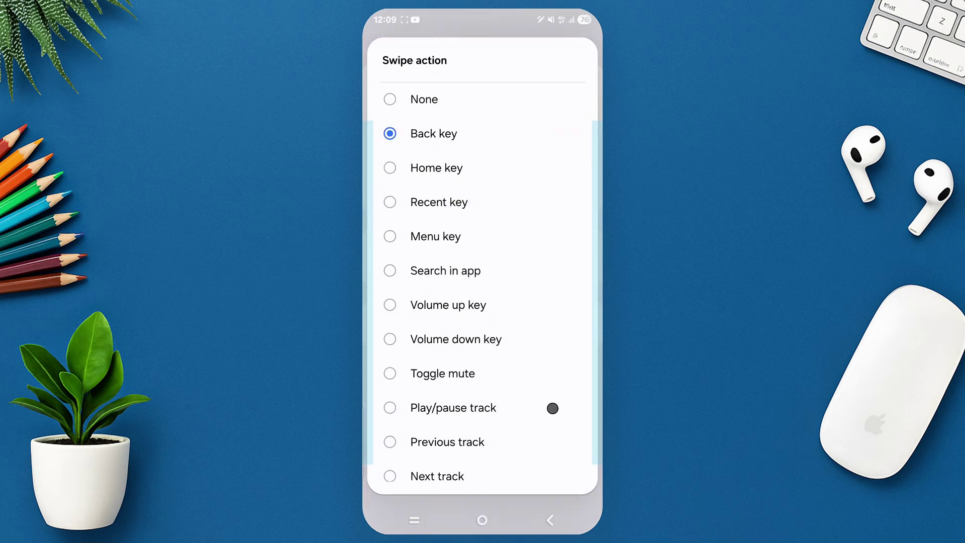
scroll(552, 408, "down", 5)
scroll(556, 352, "down", 4)
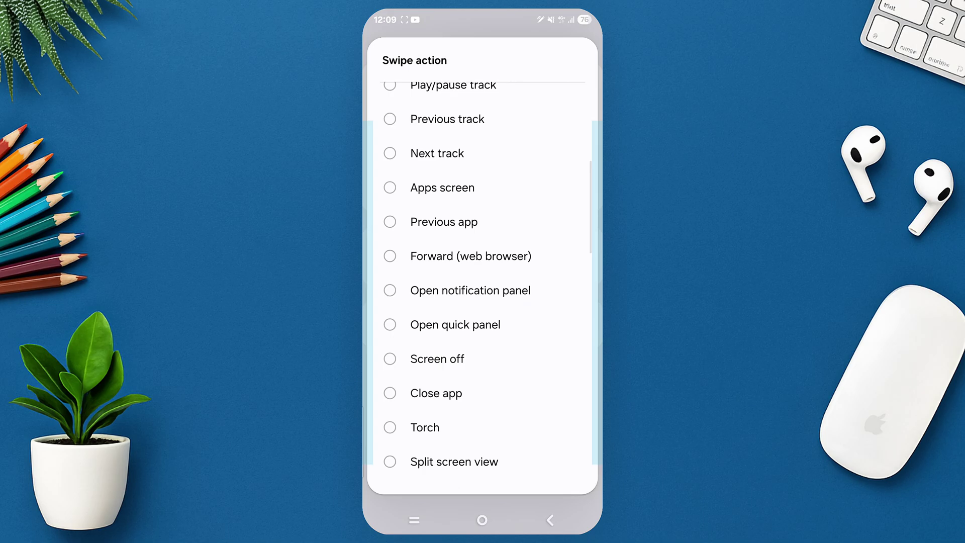
left_click(489, 361)
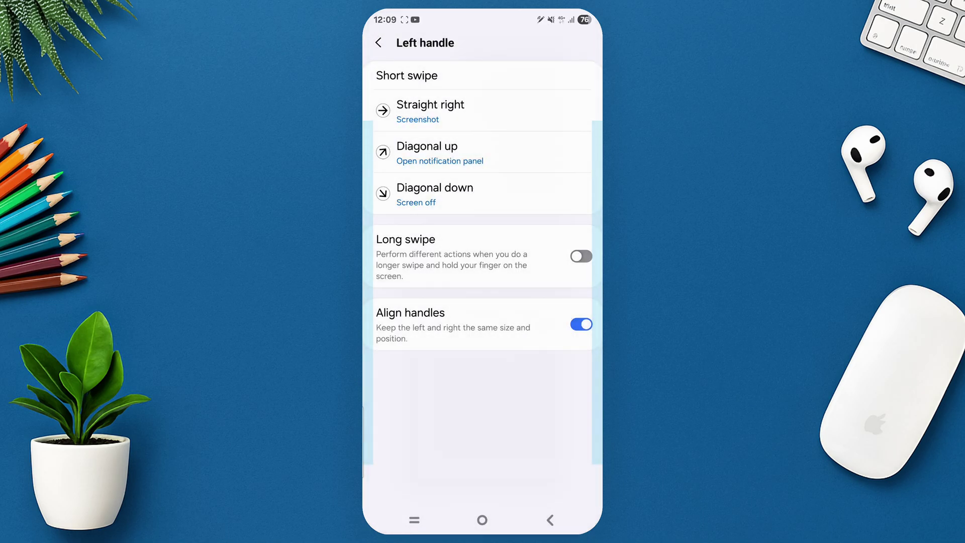
left_click(482, 520)
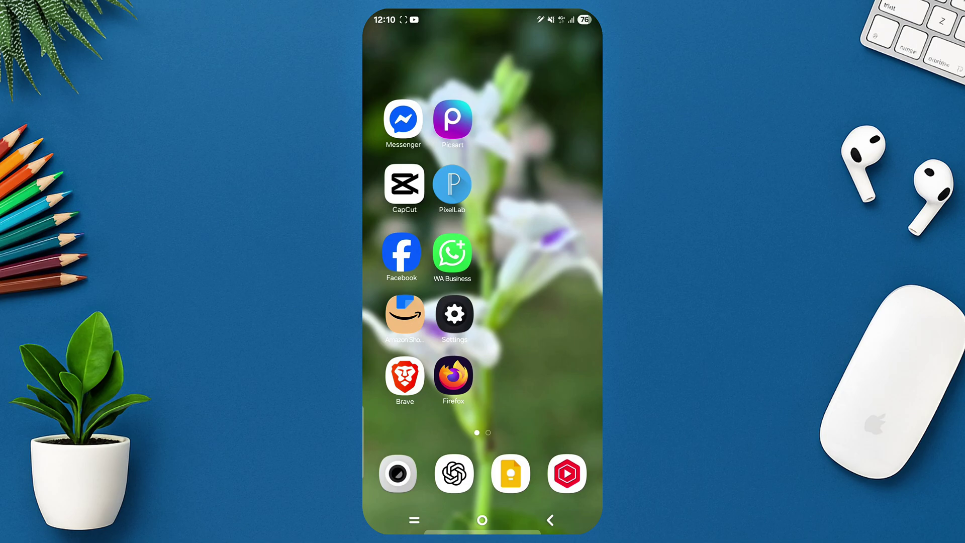
Step: Take a screenshot of the home screen and dismiss its preview
key("Print")
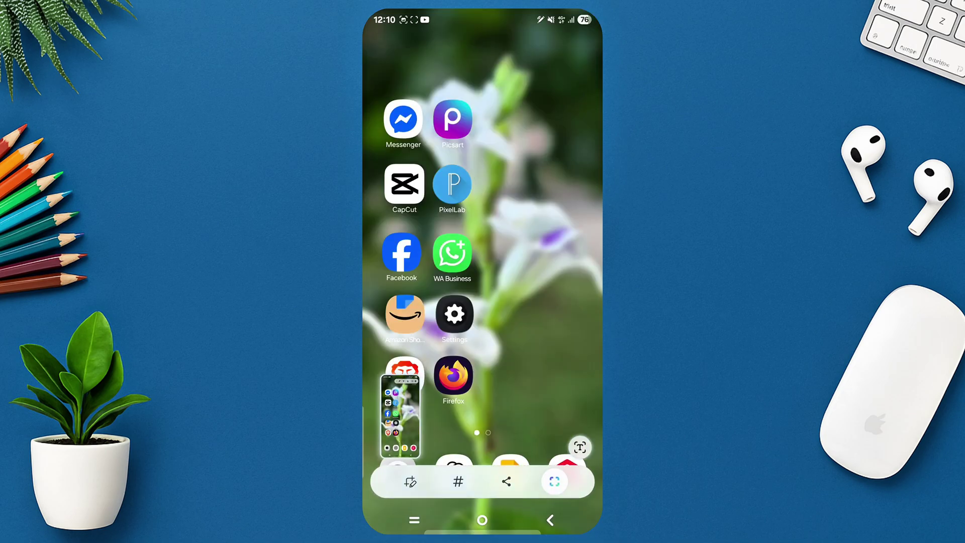
mouse_move(537, 392)
left_mouse_down()
mouse_move(478, 286)
mouse_move(573, 287)
left_mouse_up()
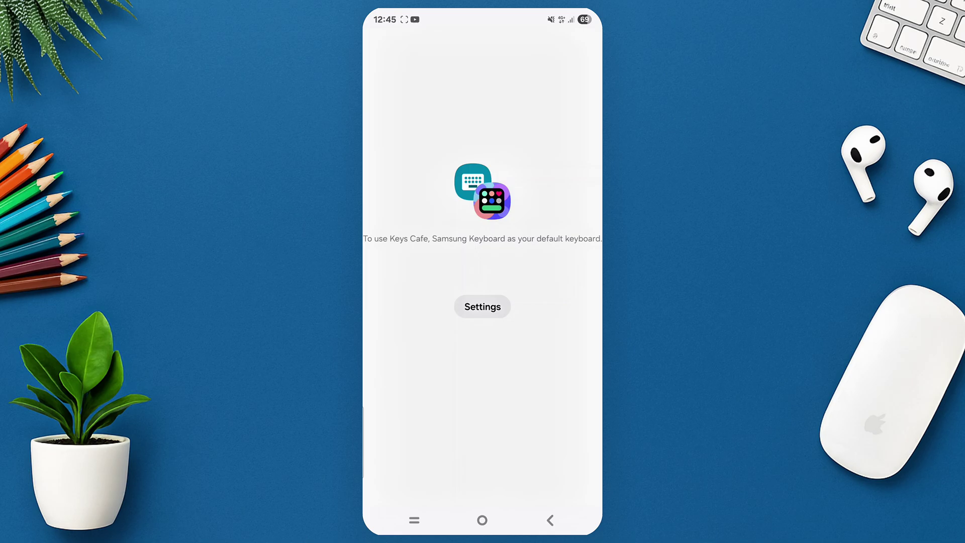
Step: Make Samsung Keyboard the input method and apply the light theme with blue keys
left_click(483, 306)
left_click(483, 416)
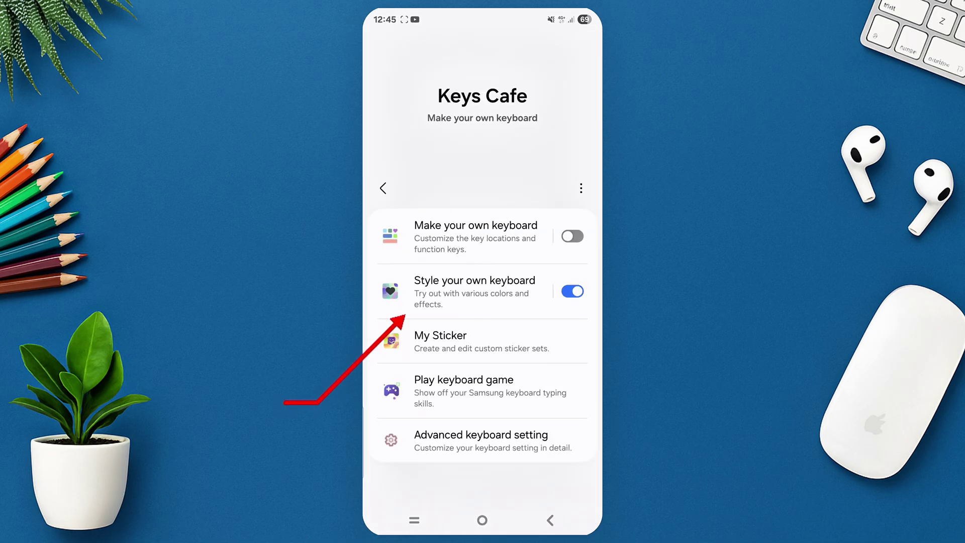
left_click(475, 291)
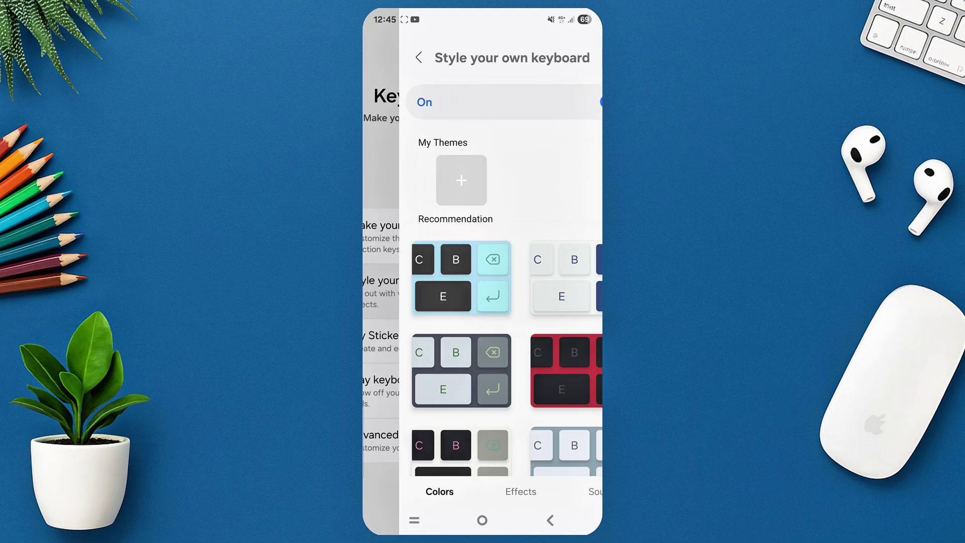
scroll(483, 302, "down", 5)
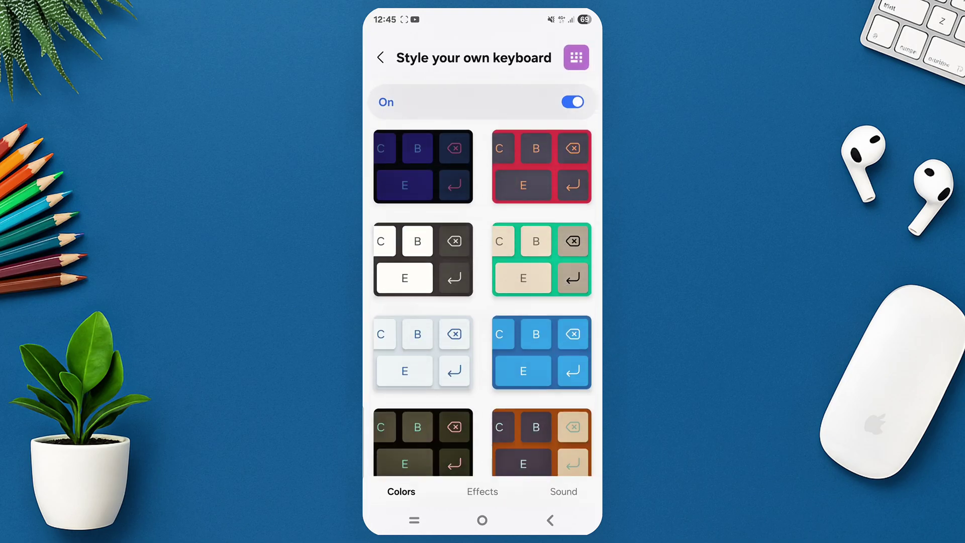
scroll(482, 303, "down", 5)
scroll(483, 302, "down", 5)
scroll(483, 302, "down", 2)
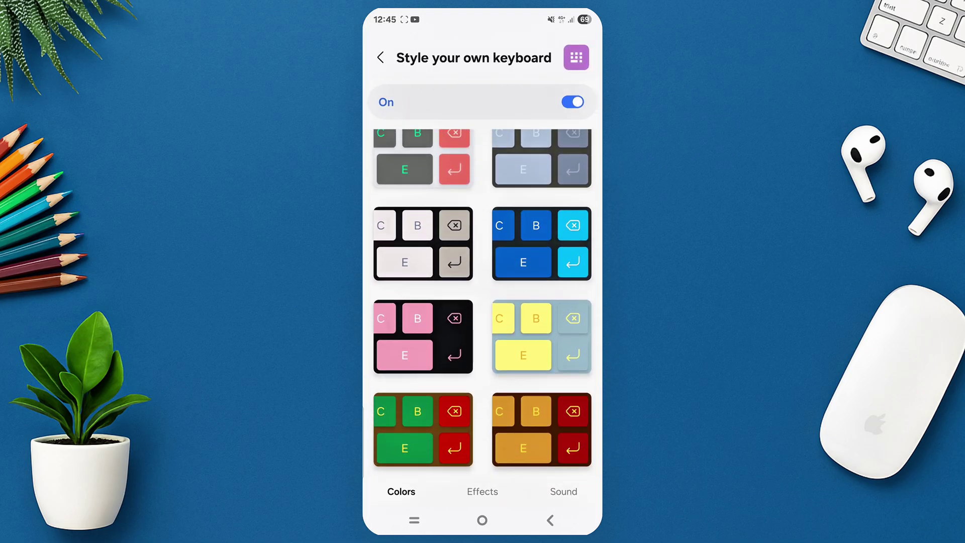
scroll(482, 301, "up", 5)
scroll(482, 301, "up", 5)
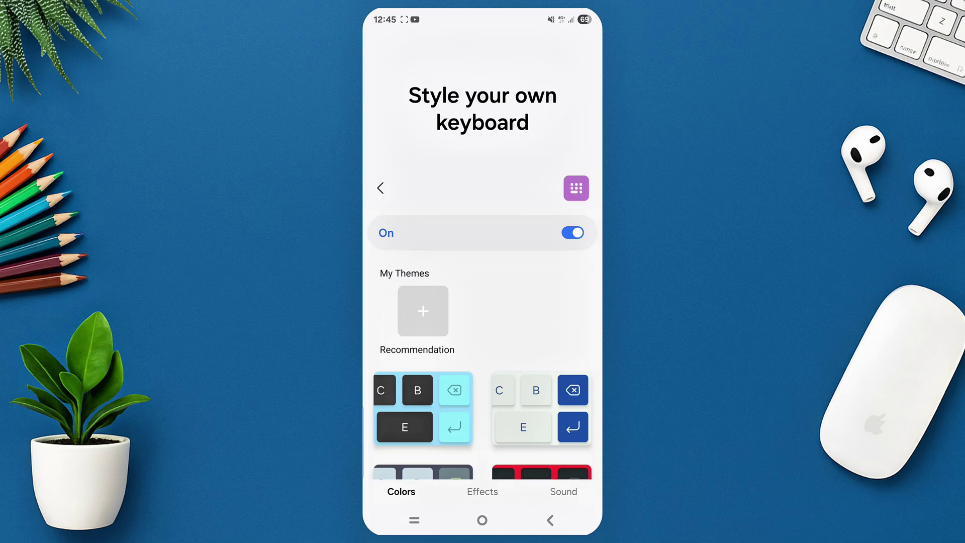
left_click(526, 409)
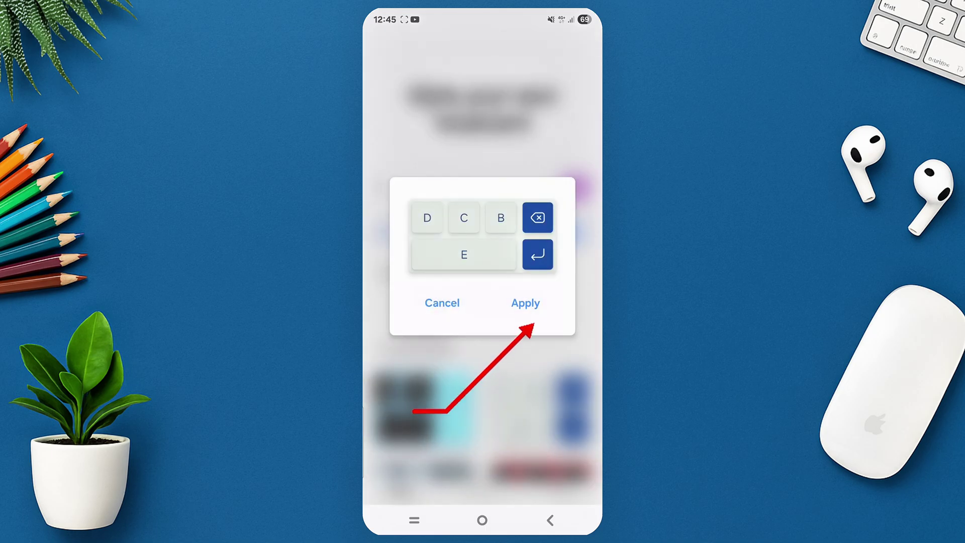
left_click(543, 303)
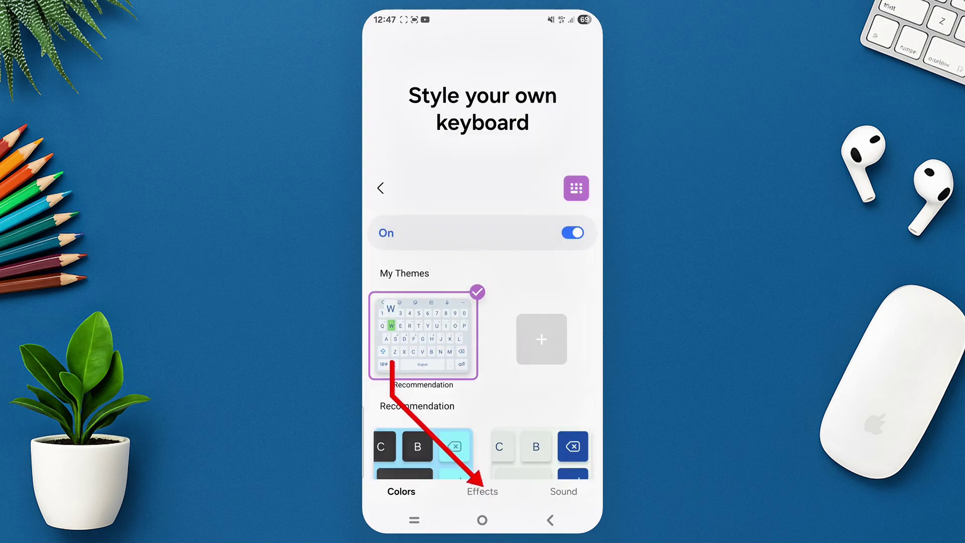
Step: Choose and confirm colours for the keyboard effect
left_click(481, 491)
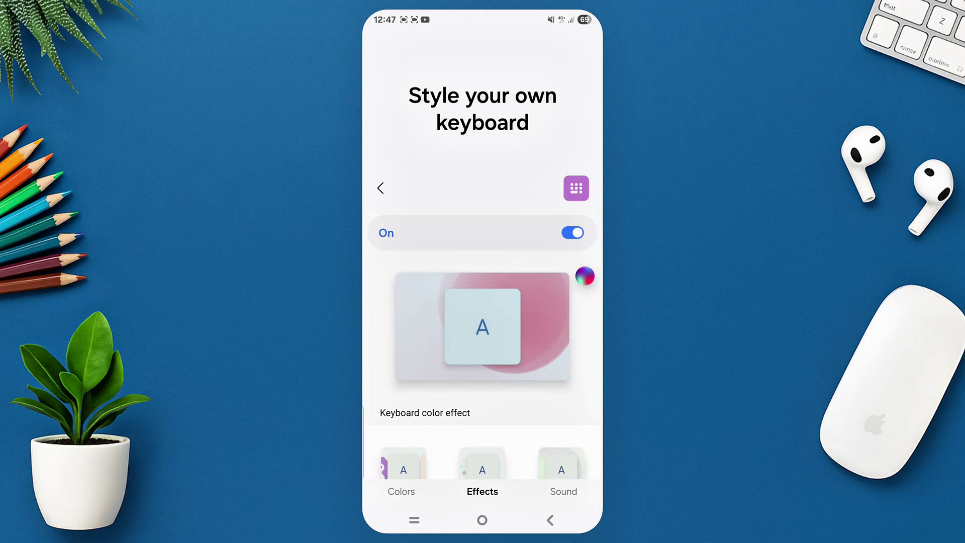
scroll(483, 302, "down", 3)
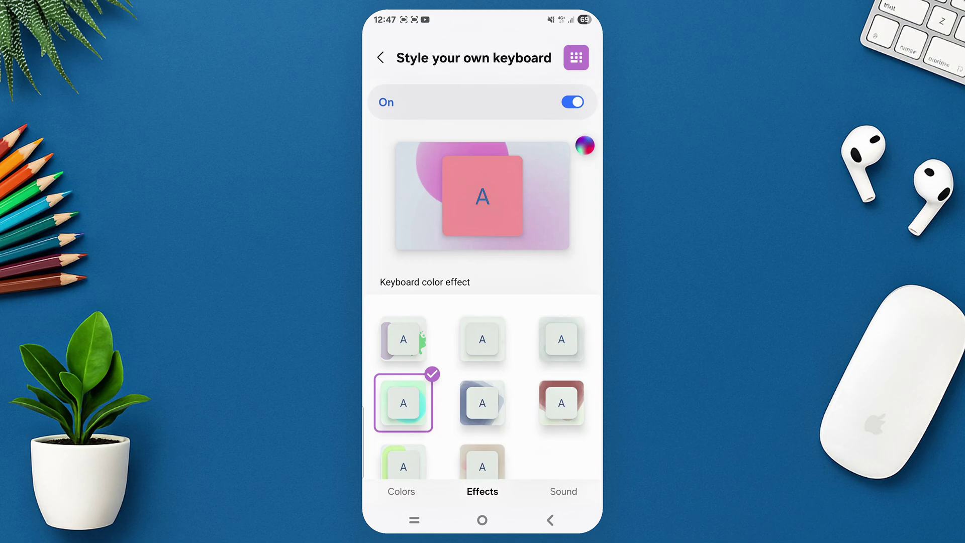
scroll(555, 439, "up", 3)
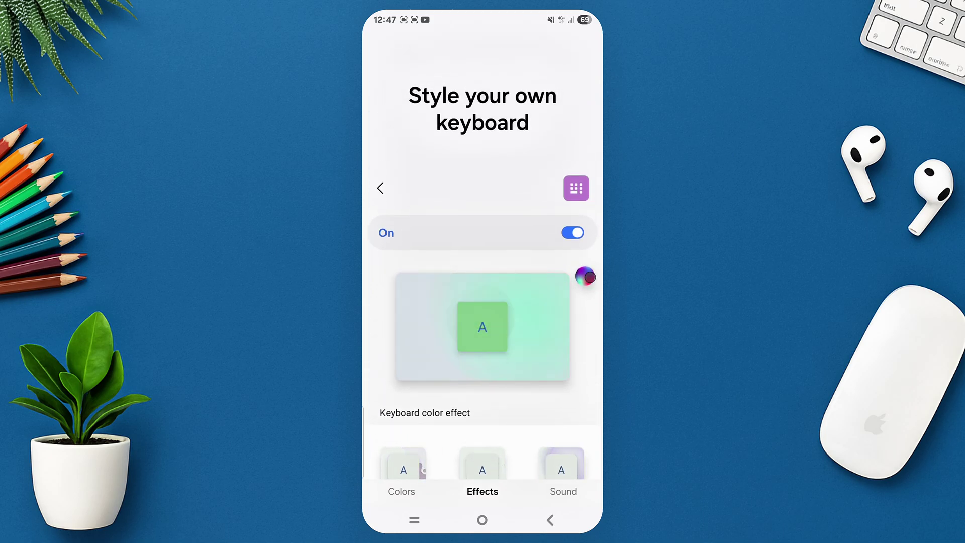
left_click(584, 276)
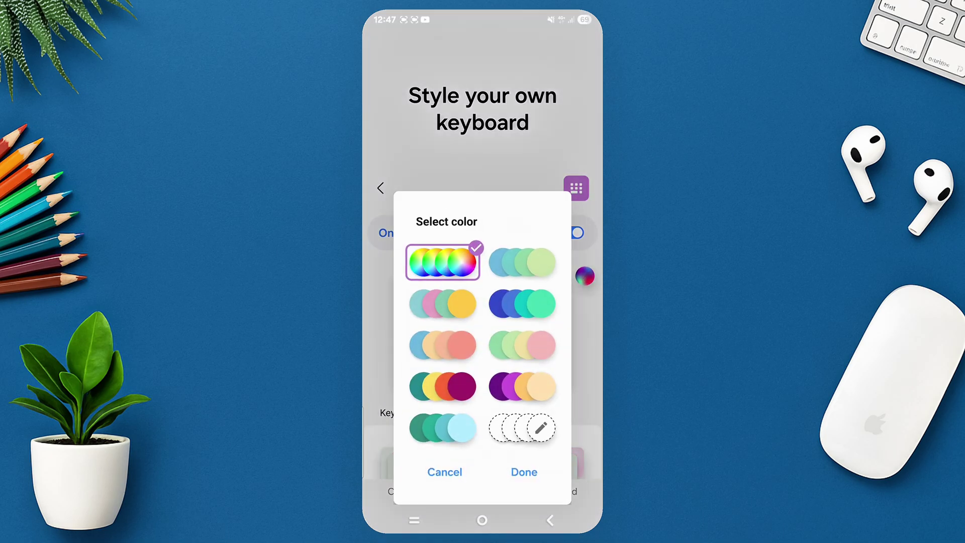
left_click(532, 469)
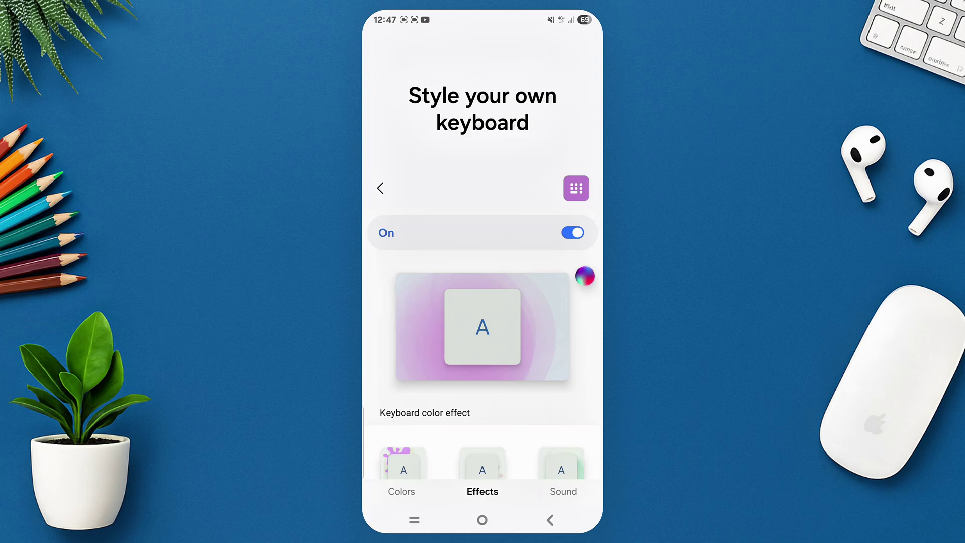
scroll(586, 393, "down", 3)
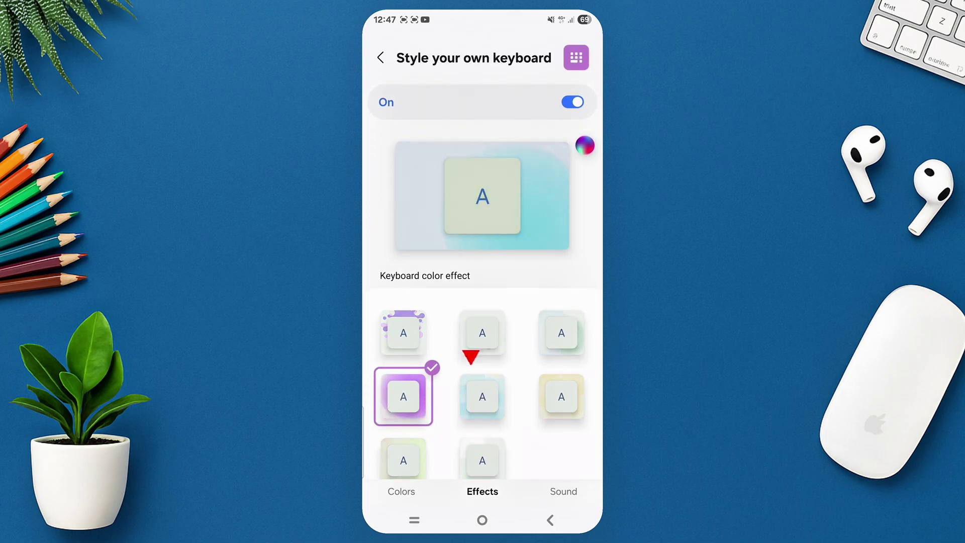
Step: Select Fun Touch Sound as the keyboard touch sound, after trying Calm Touch Sound
left_click(563, 491)
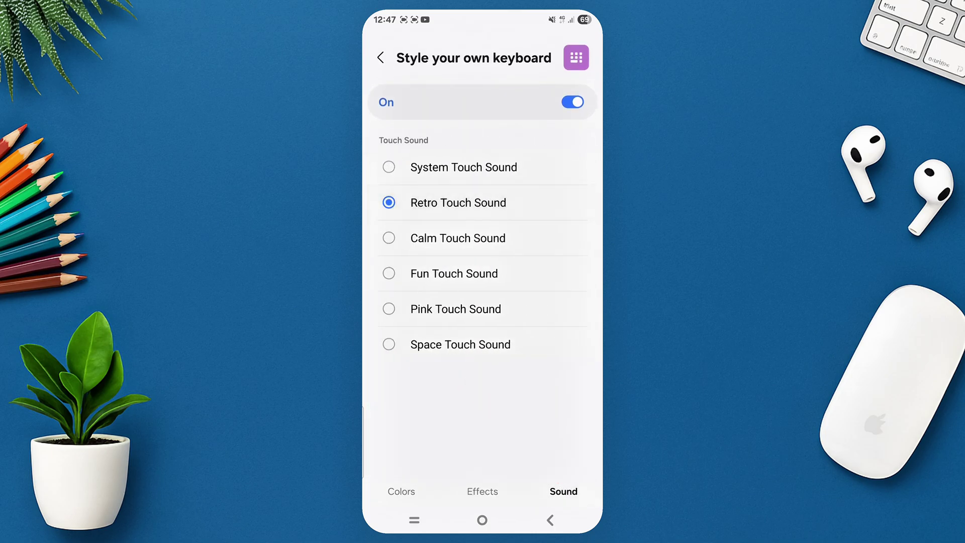
left_click(458, 238)
left_click(557, 273)
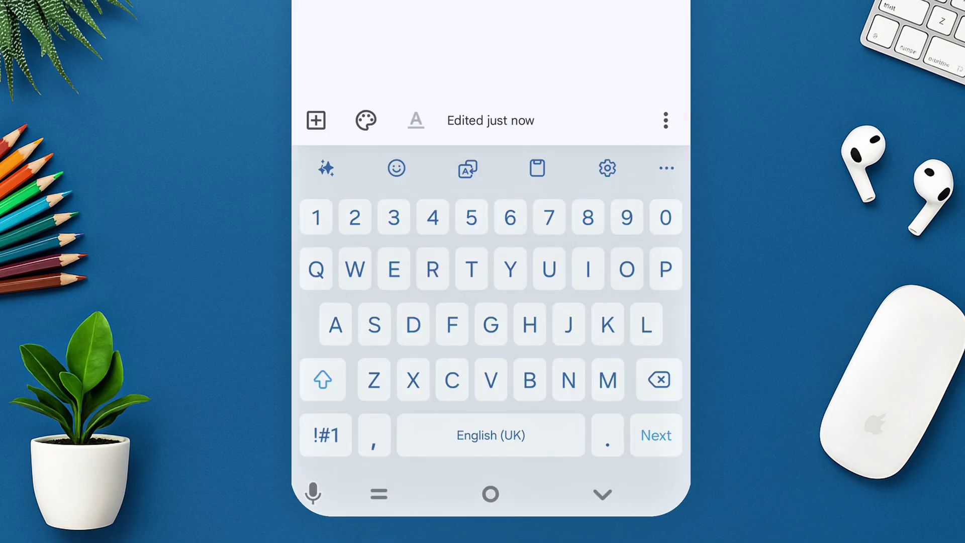
type("afsjj")
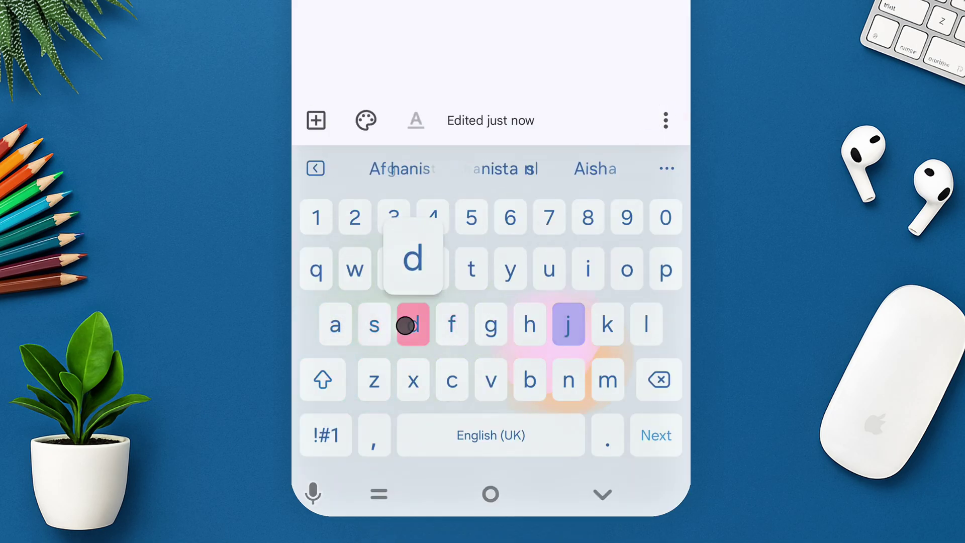
type("dvbjurfbhw")
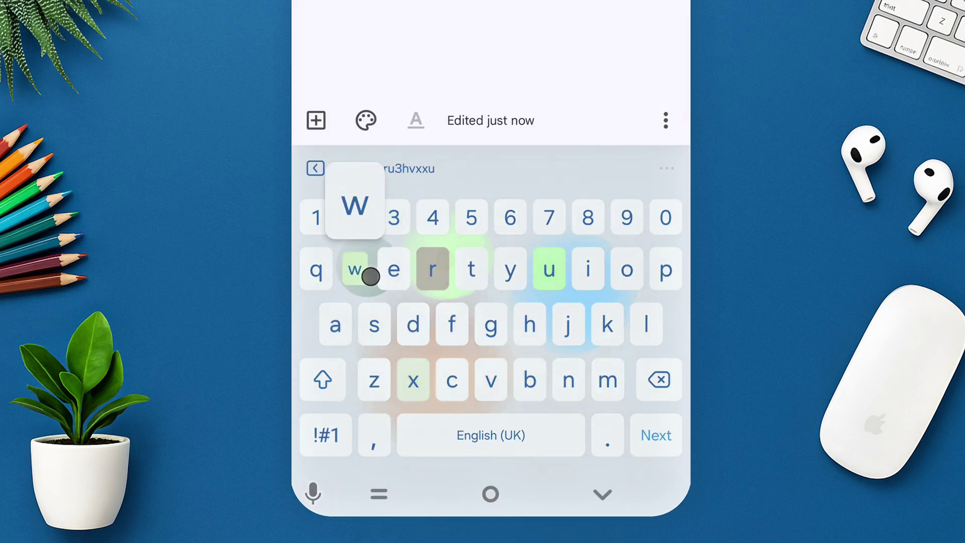
type("j")
type("st")
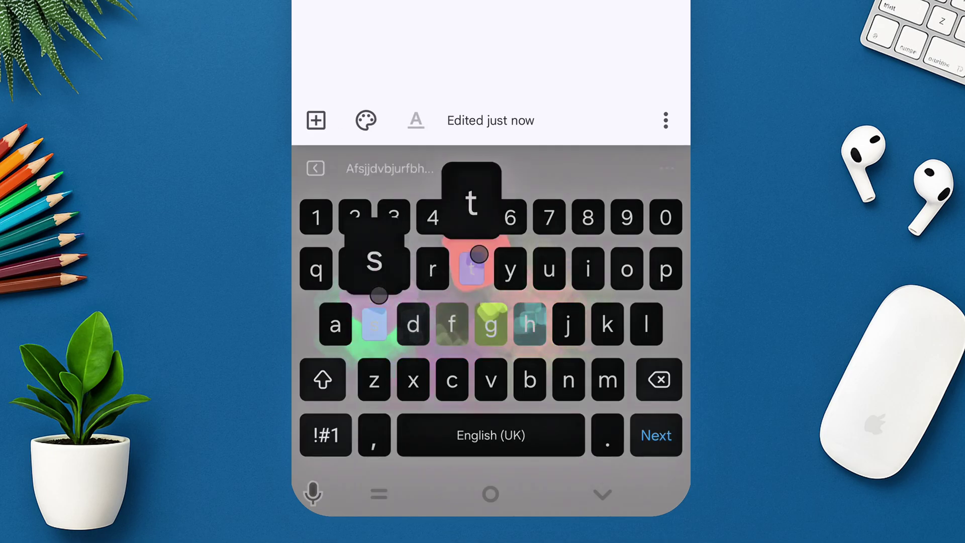
type("e")
type("v")
type("j")
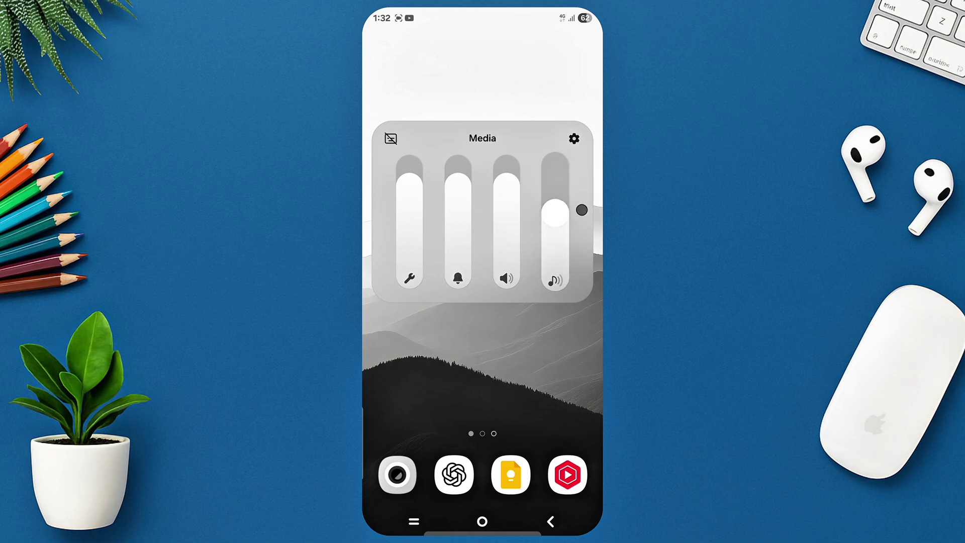
Step: Drag the Ringtone, Notifications and System sliders in the grey volume panel
mouse_move(507, 181)
left_mouse_down()
mouse_move(527, 218)
mouse_move(526, 192)
left_mouse_up()
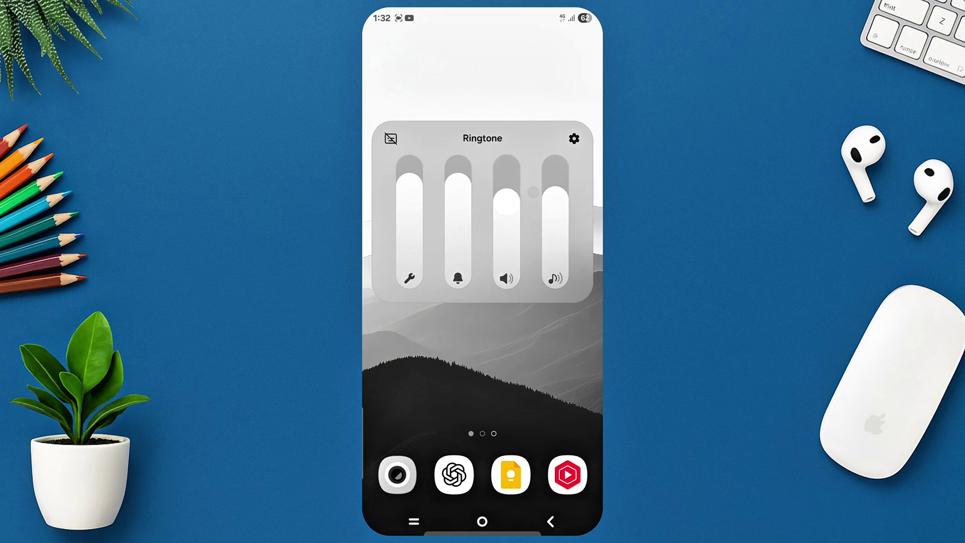
mouse_move(457, 181)
left_mouse_down()
mouse_move(468, 235)
mouse_move(478, 186)
left_mouse_up()
mouse_move(409, 177)
left_mouse_down()
mouse_move(409, 258)
mouse_move(428, 189)
left_mouse_up()
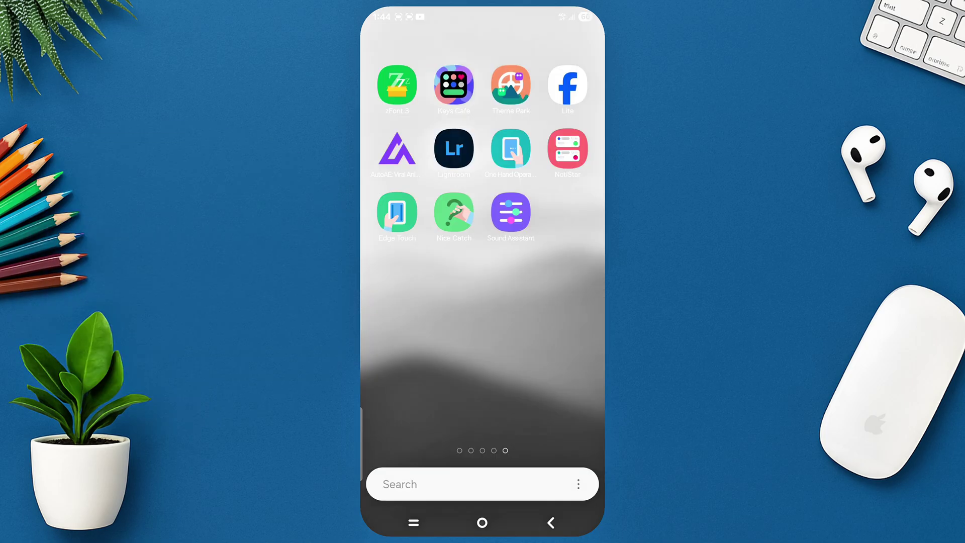
Step: Launch Sound Assistant, accept the optional permissions notice, and answer the notification request
left_click(511, 212)
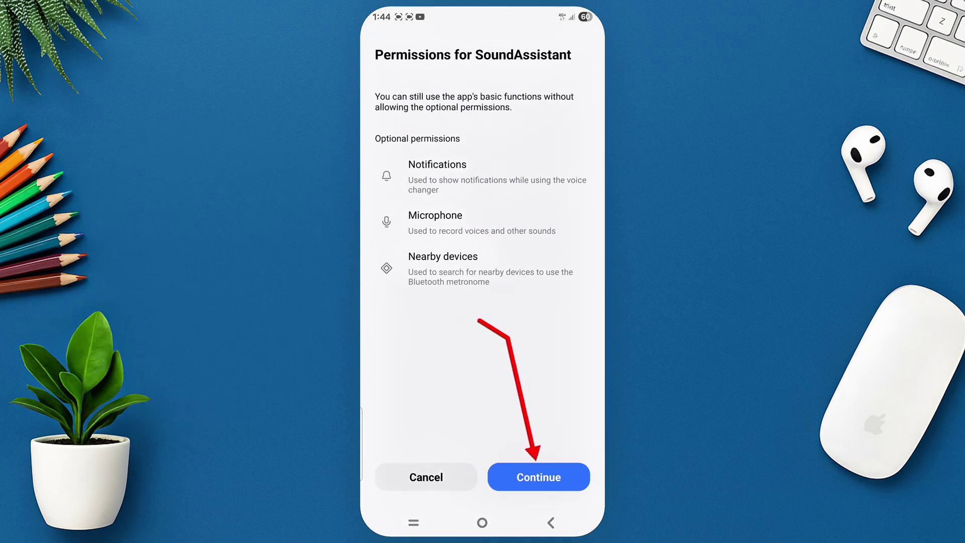
left_click(539, 477)
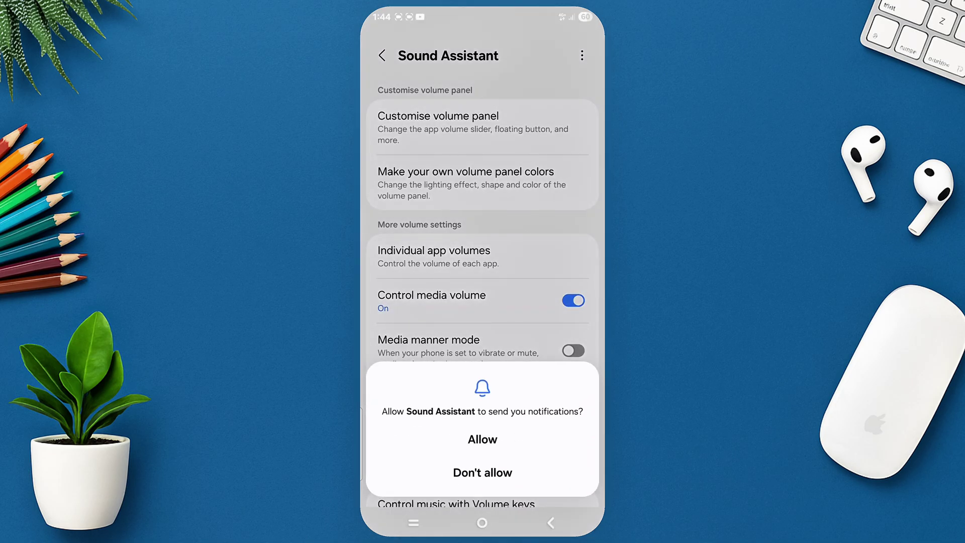
left_click(483, 439)
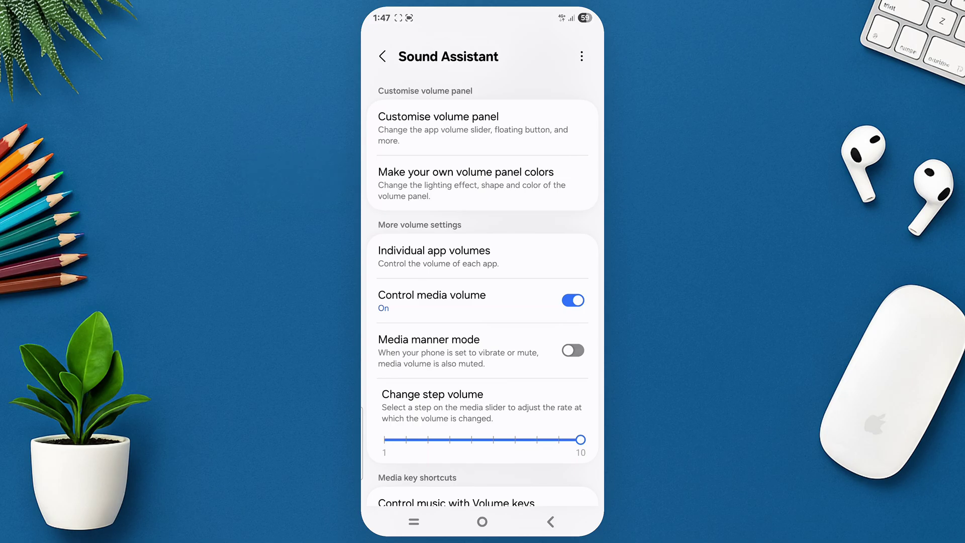
Step: Switch Flex Volume UI on, swipe through its style options, and view the themes
left_click(465, 181)
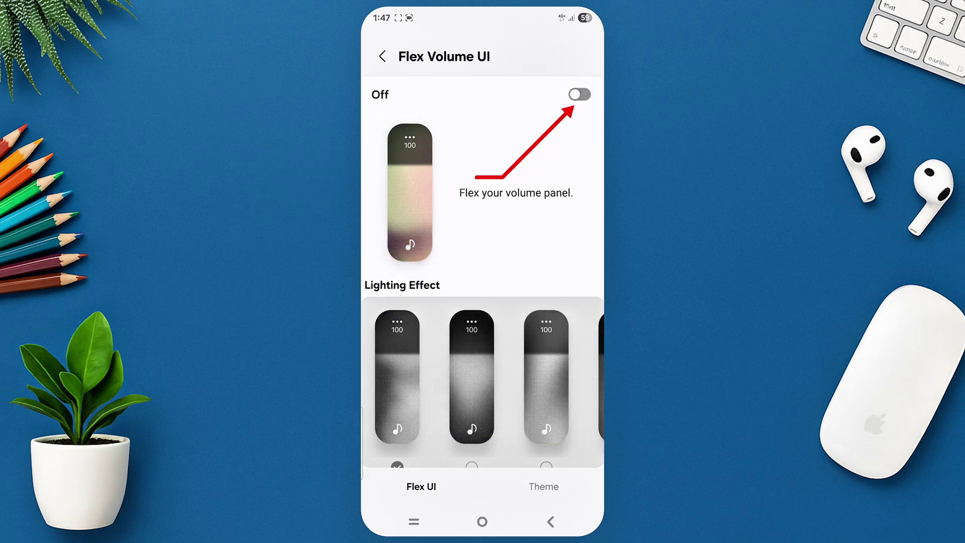
left_click(579, 94)
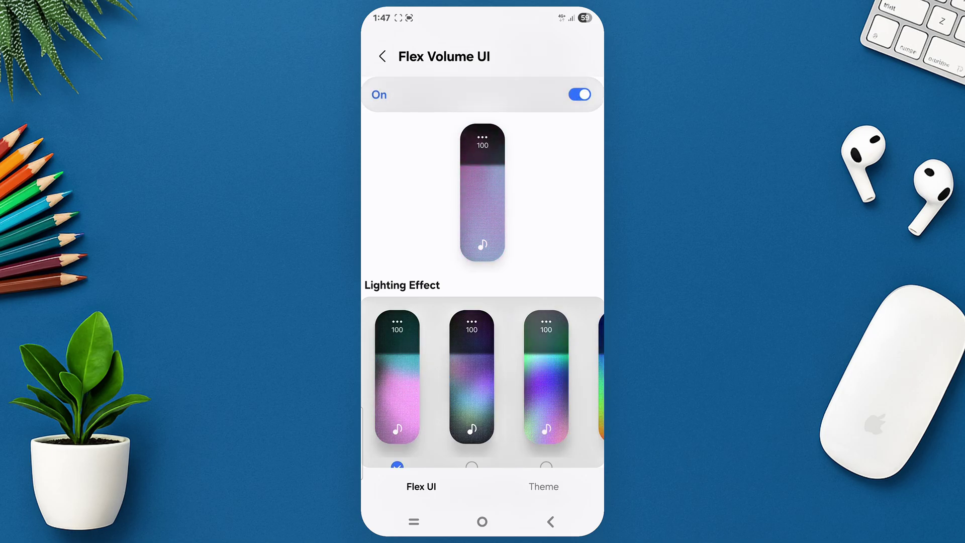
scroll(564, 337, "down", 2)
scroll(483, 320, "right", 3)
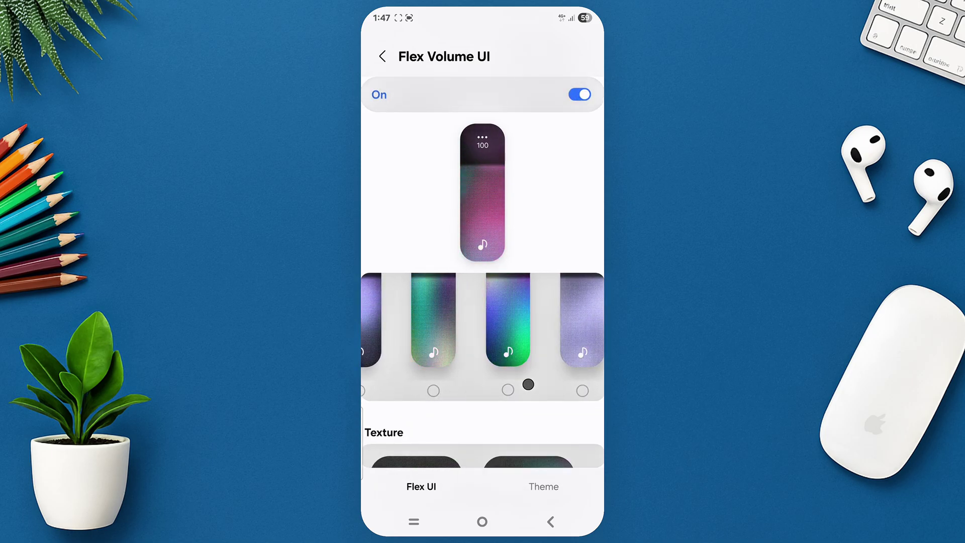
scroll(483, 320, "up", 1)
left_click_drag(462, 433, 437, 433)
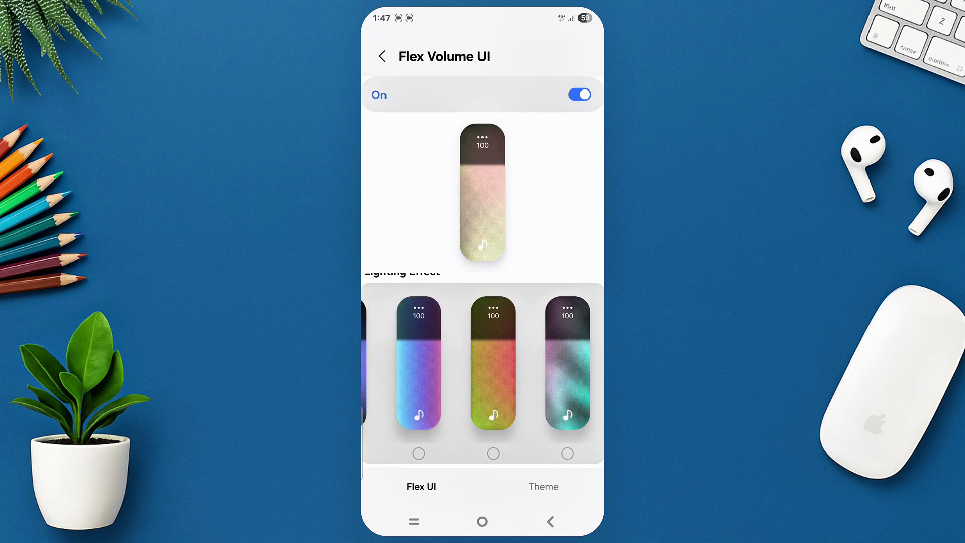
scroll(541, 412, "down", 3)
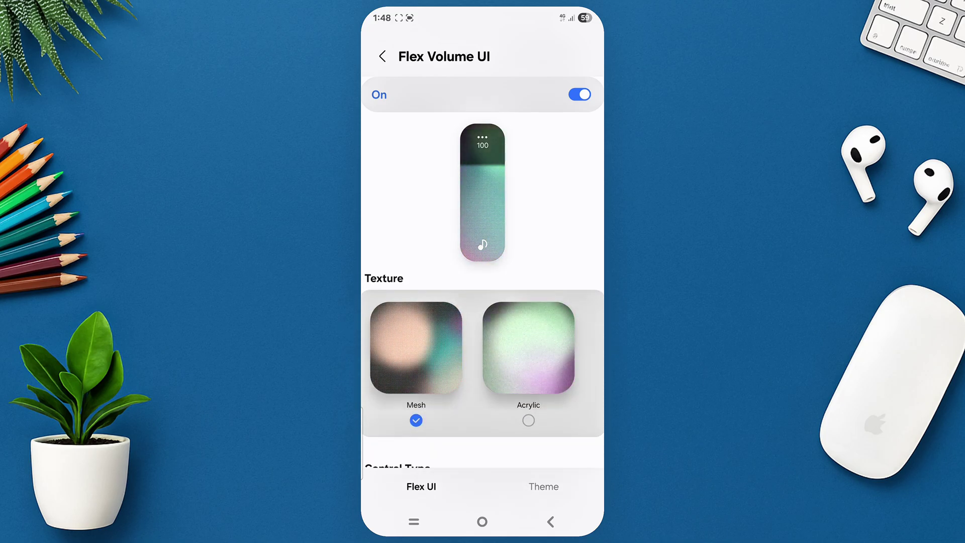
scroll(564, 340, "down", 3)
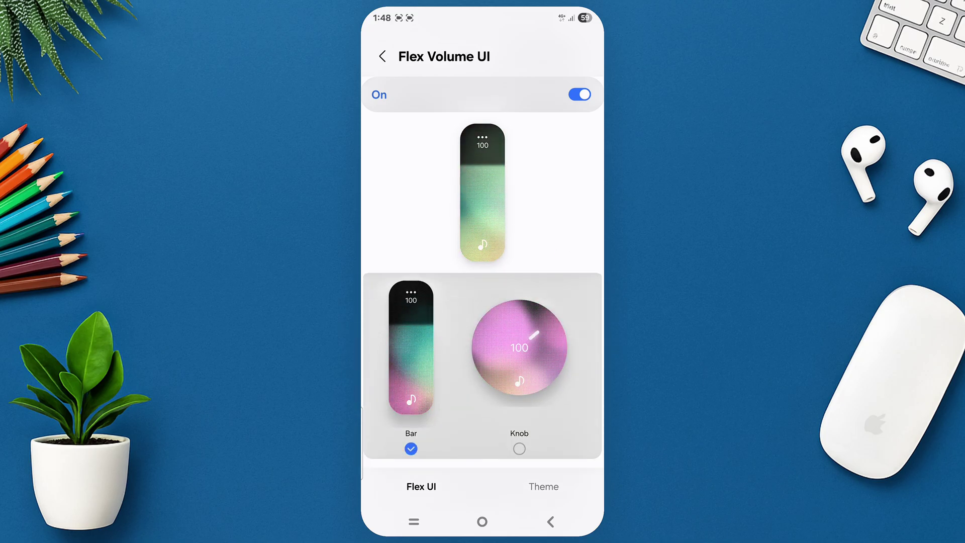
scroll(569, 326, "down", 1)
scroll(569, 326, "down", 2)
scroll(577, 370, "down", 3)
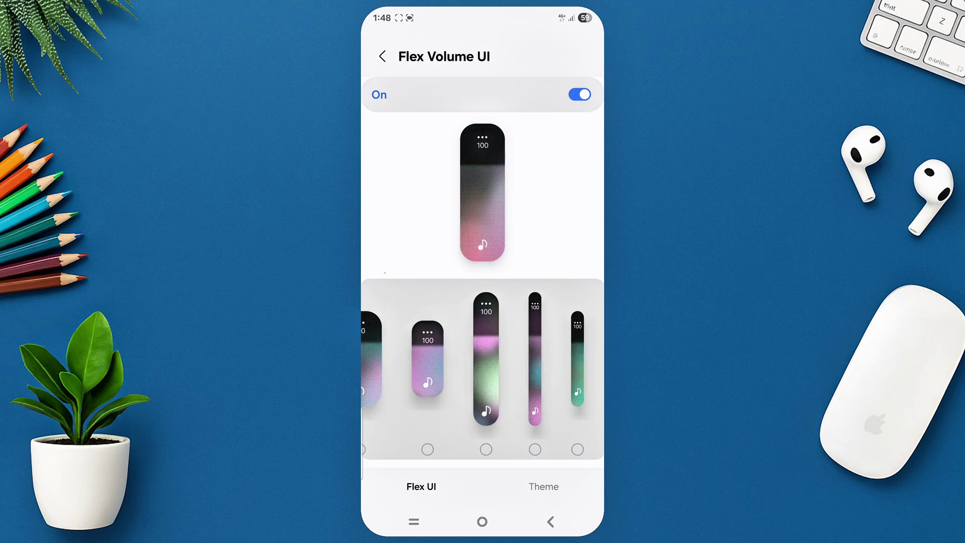
scroll(578, 370, "down", 3)
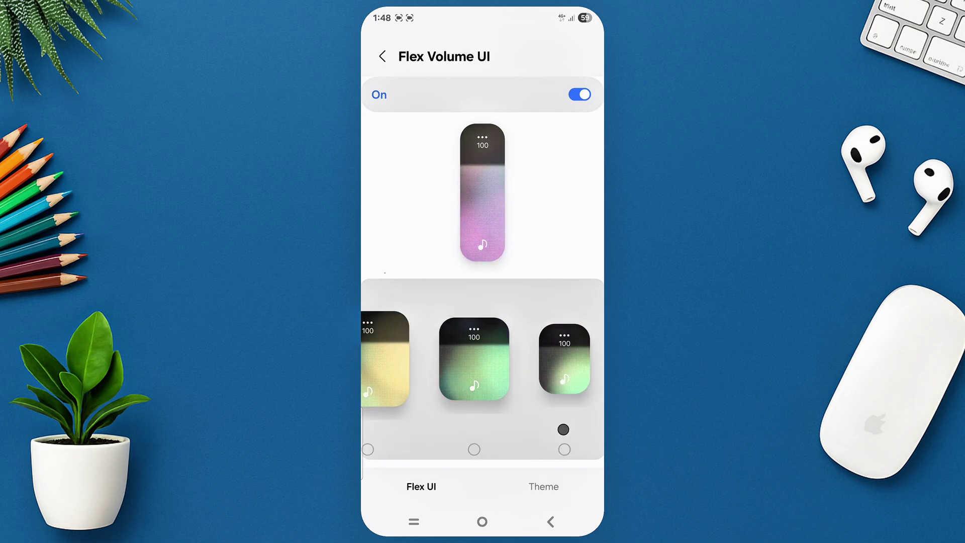
left_click(547, 484)
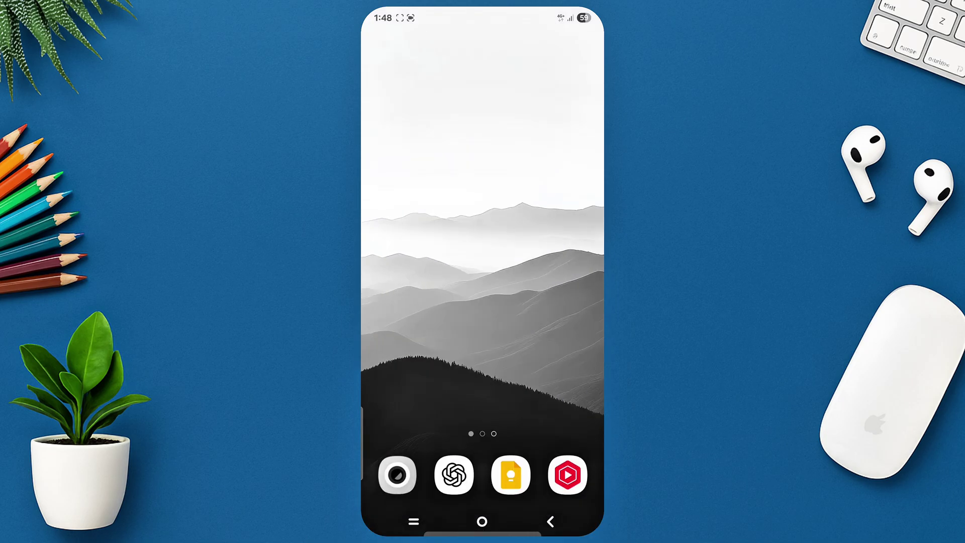
Step: Show the Flex volume panel, set media to 66 then 89, and adjust notification and system
key("XF86AudioRaiseVolume")
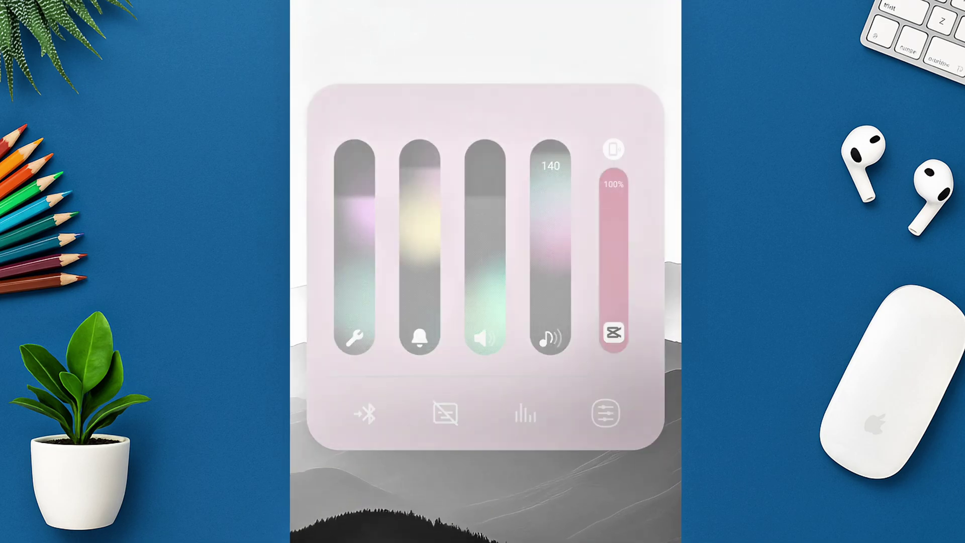
mouse_move(564, 183)
left_mouse_down()
mouse_move(577, 301)
mouse_move(585, 261)
left_mouse_up()
left_click_drag(505, 302, 515, 223)
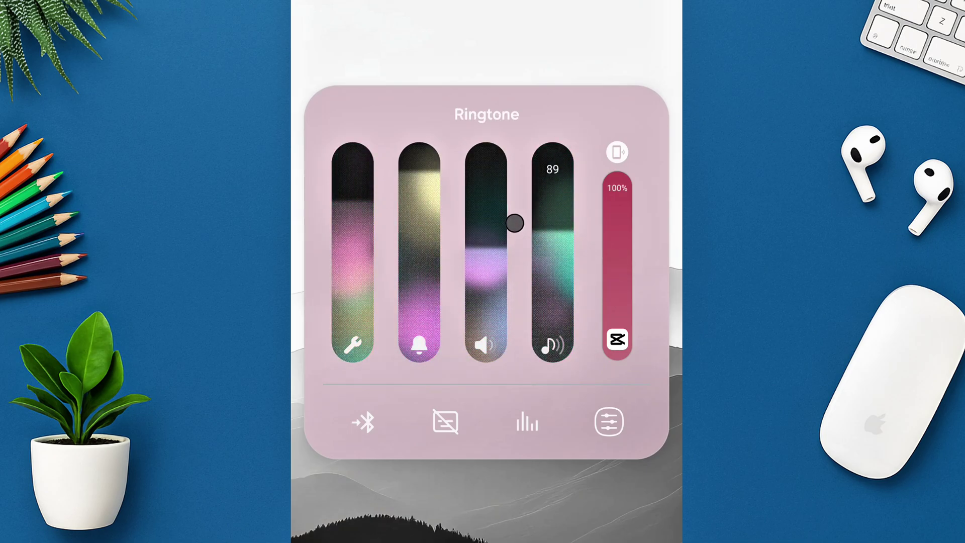
left_click_drag(419, 226, 433, 253)
mouse_move(352, 227)
left_mouse_down()
mouse_move(368, 302)
mouse_move(379, 206)
left_mouse_up()
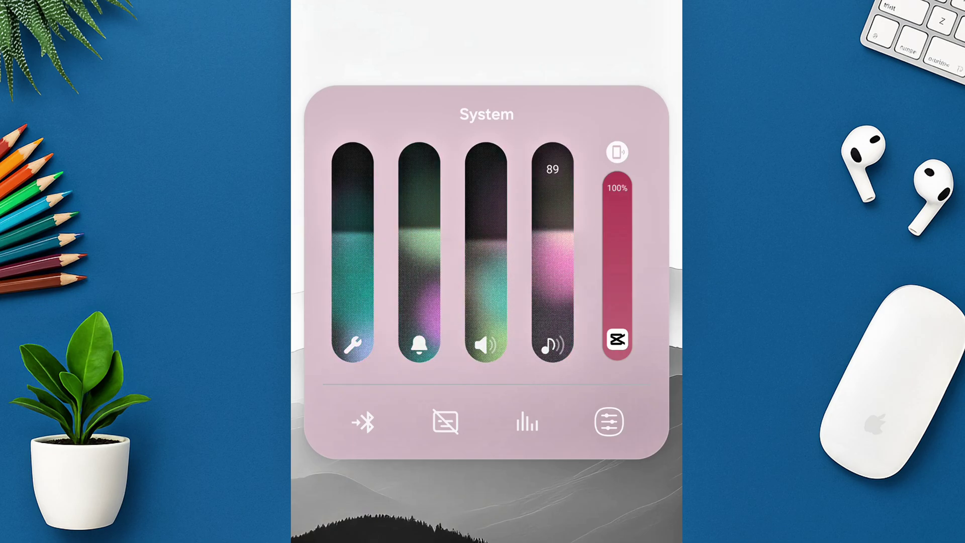